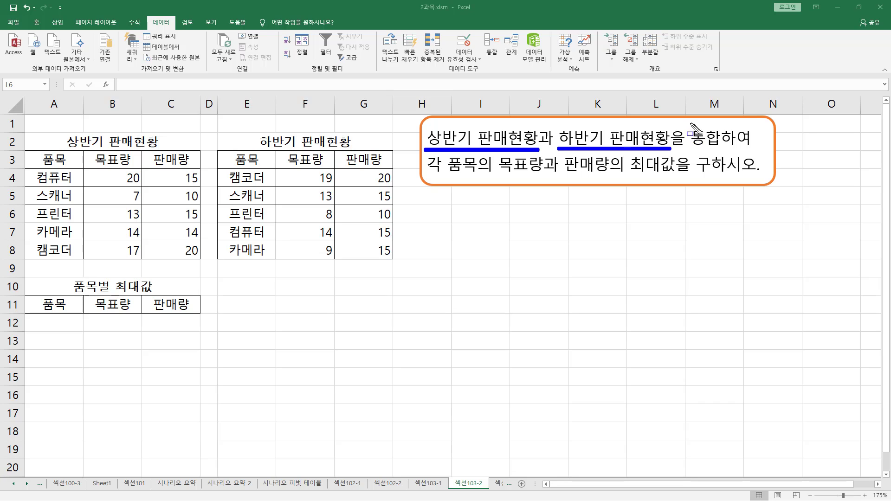
{"action": "mouse_move", "coordinate": [690, 122]}
{"action": "left_mouse_down"}
{"action": "mouse_move", "coordinate": [727, 150]}
{"action": "mouse_move", "coordinate": [720, 153]}
{"action": "left_mouse_up"}
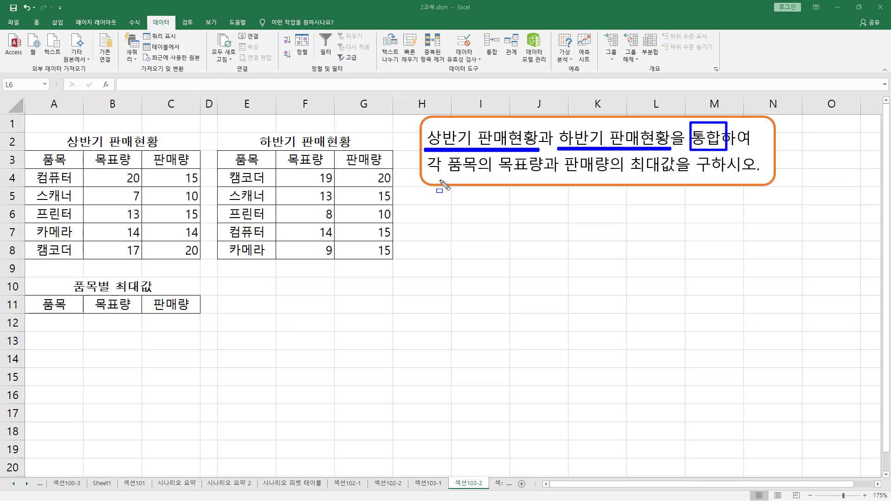
{"action": "left_click_drag", "start_coordinate": [426, 177], "coordinate": [678, 178]}
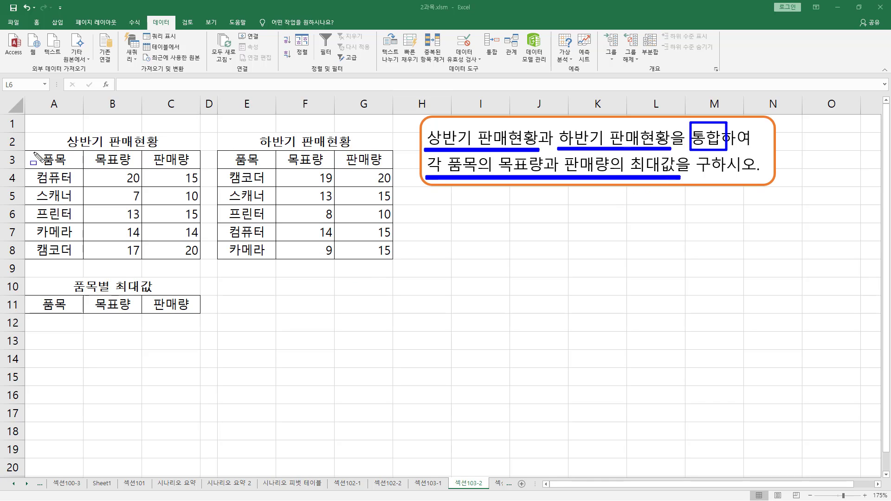
{"action": "mouse_move", "coordinate": [29, 153]}
{"action": "left_mouse_down"}
{"action": "mouse_move", "coordinate": [169, 222]}
{"action": "mouse_move", "coordinate": [198, 248]}
{"action": "left_mouse_up"}
{"action": "left_click_drag", "start_coordinate": [232, 157], "coordinate": [387, 247]}
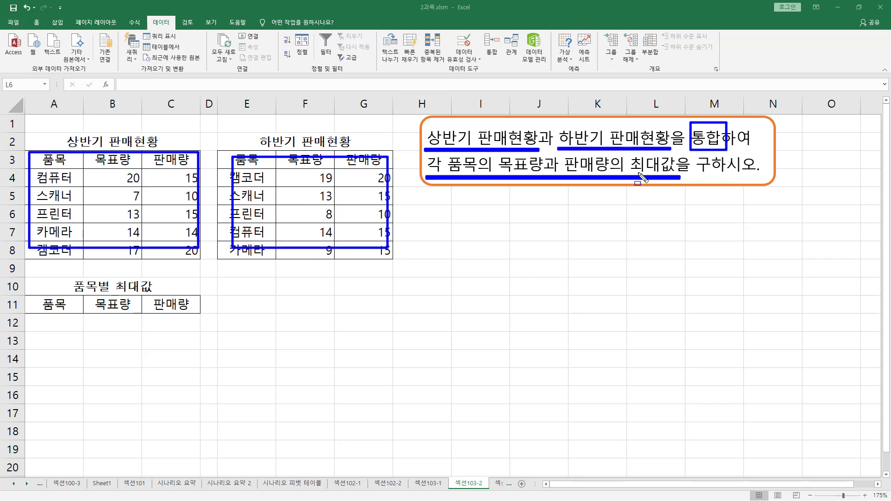
{"action": "left_click_drag", "start_coordinate": [628, 152], "coordinate": [676, 197]}
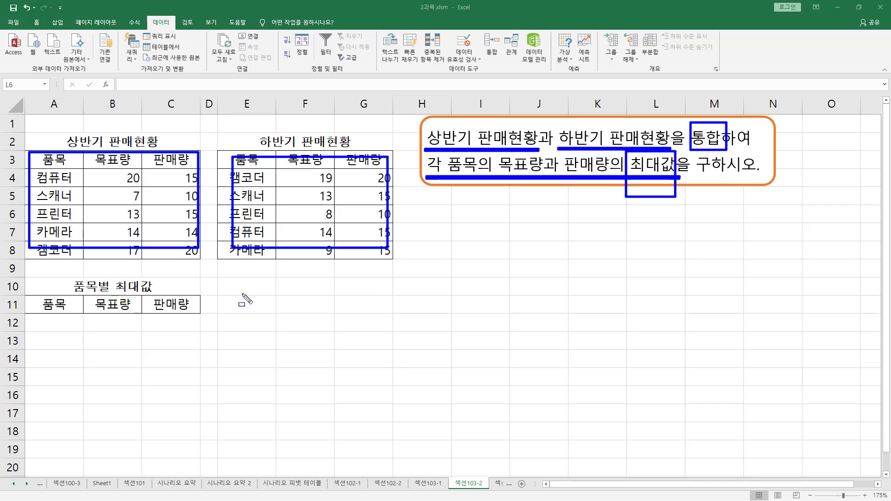
{"action": "key", "text": "Escape"}
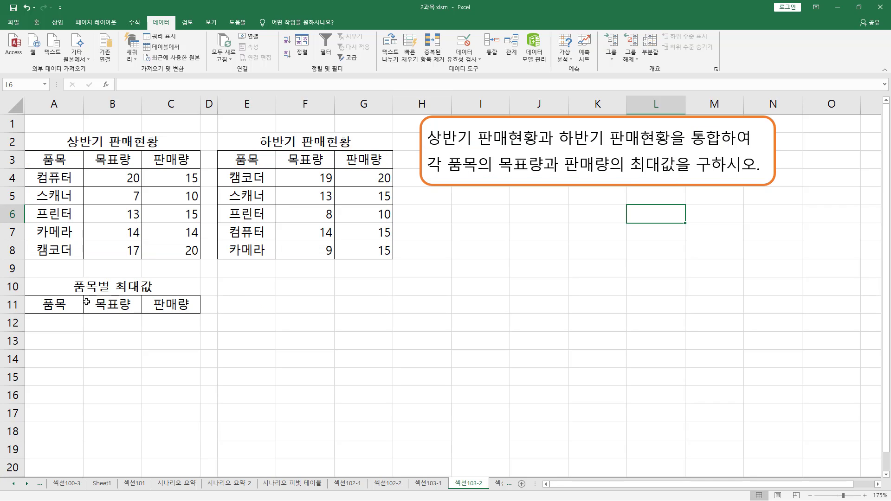
{"action": "left_click", "coordinate": [62, 304]}
{"action": "key", "text": "ctrl+shift+d"}
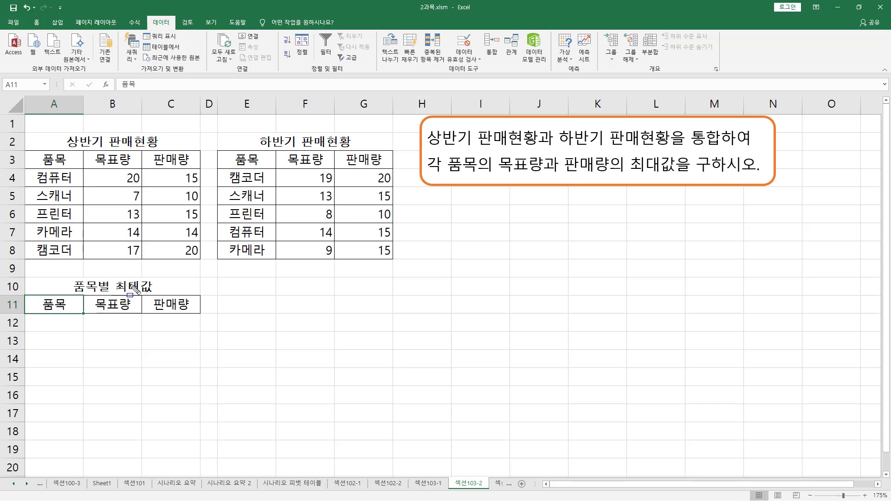
{"action": "mouse_move", "coordinate": [22, 297]}
{"action": "left_mouse_down"}
{"action": "mouse_move", "coordinate": [66, 338]}
{"action": "mouse_move", "coordinate": [185, 378]}
{"action": "mouse_move", "coordinate": [195, 370]}
{"action": "left_mouse_up"}
{"action": "key", "text": "Escape"}
Start a Consolidate (통합) operation on the result header cells A11:C11 and set its function to 최대 (Max)
{"action": "left_click_drag", "start_coordinate": [38, 306], "coordinate": [197, 305]}
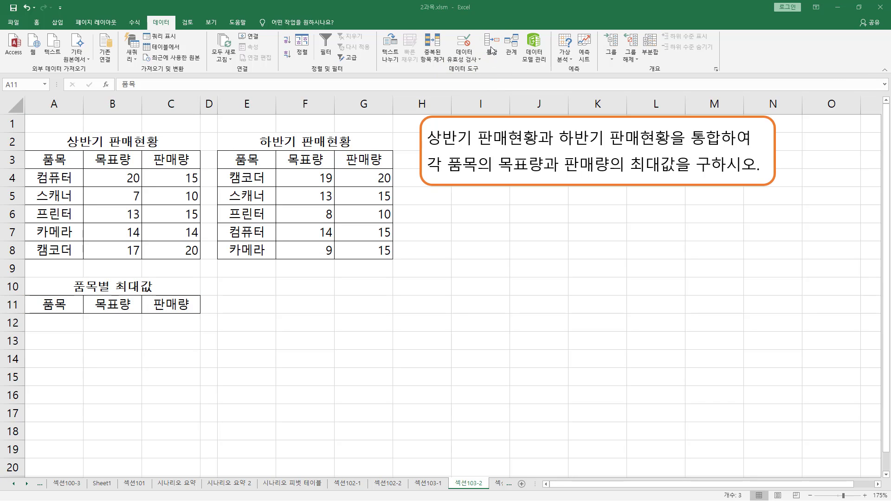
{"action": "left_click", "coordinate": [492, 45]}
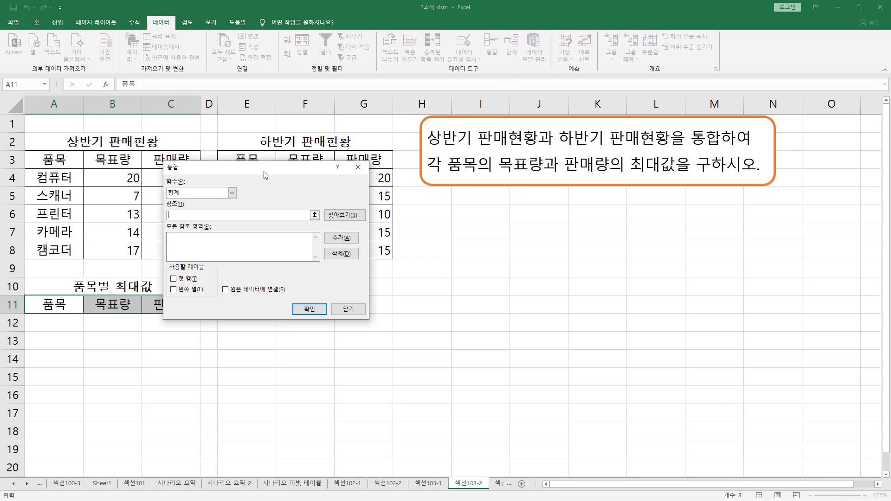
{"action": "left_click_drag", "start_coordinate": [264, 171], "coordinate": [358, 282]}
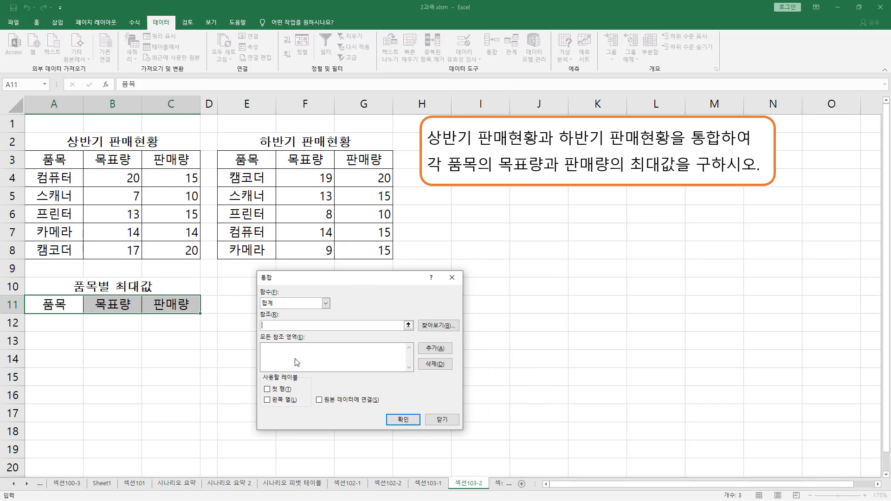
{"action": "mouse_move", "coordinate": [258, 287]}
{"action": "left_mouse_down"}
{"action": "mouse_move", "coordinate": [291, 312]}
{"action": "mouse_move", "coordinate": [331, 313]}
{"action": "left_mouse_up"}
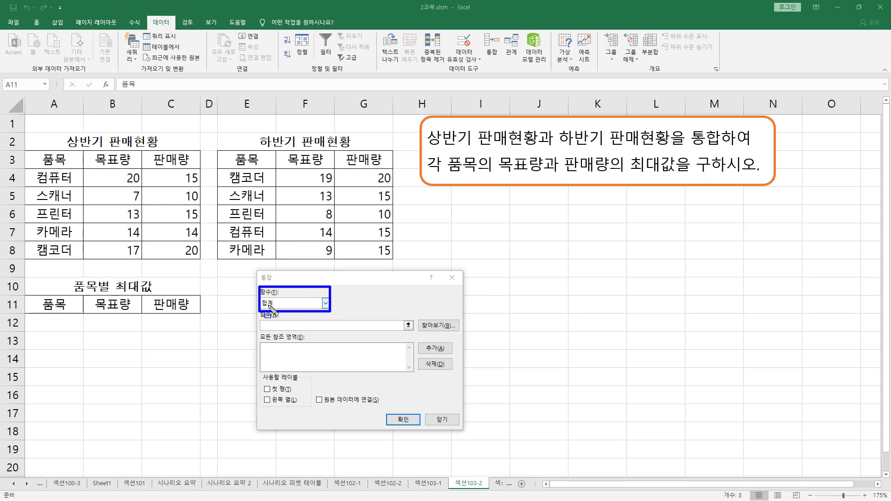
{"action": "key", "text": "Escape"}
{"action": "left_click", "coordinate": [327, 303]}
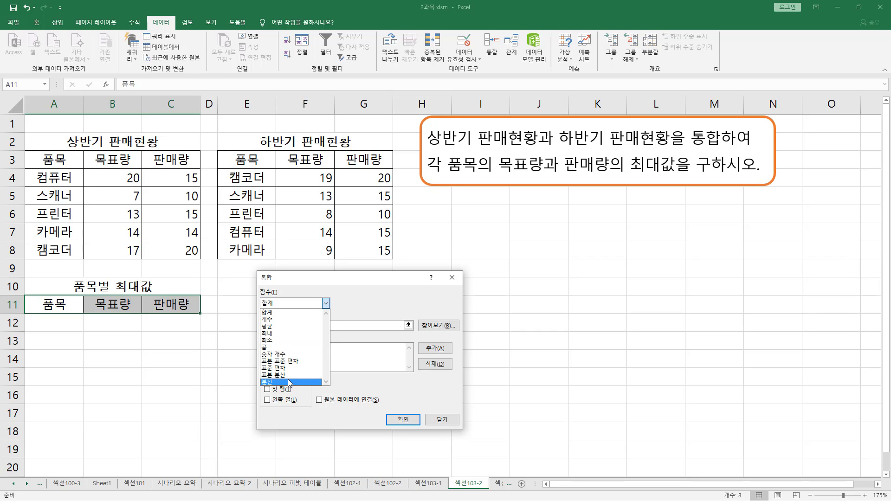
{"action": "left_click", "coordinate": [291, 334]}
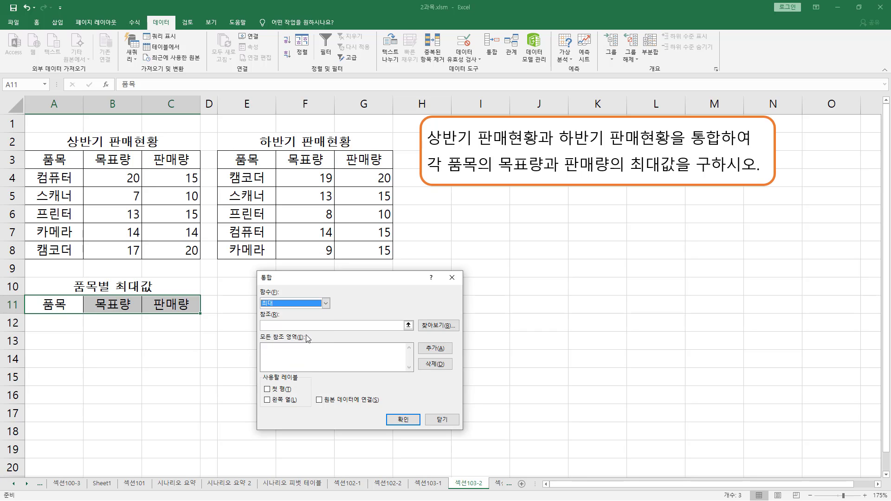
Add the first-half sales table A3:C8, including its headers, as the first consolidation reference
{"action": "left_click", "coordinate": [263, 323]}
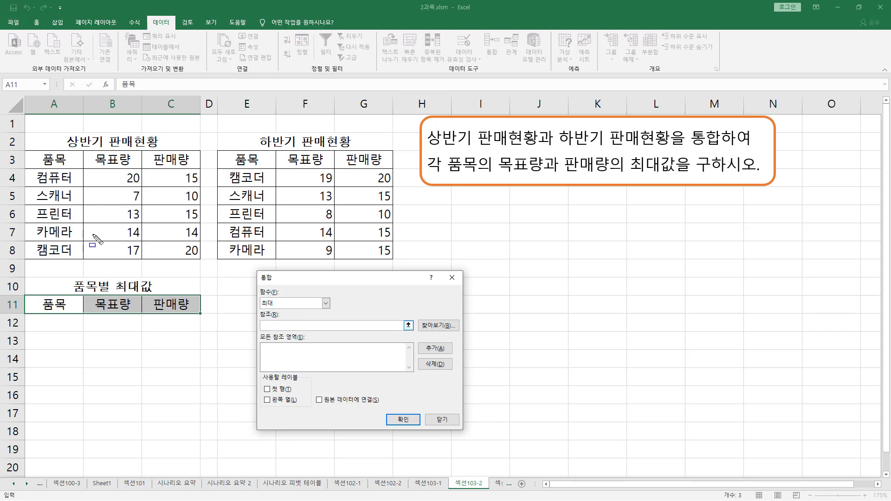
{"action": "left_click_drag", "start_coordinate": [38, 156], "coordinate": [202, 258]}
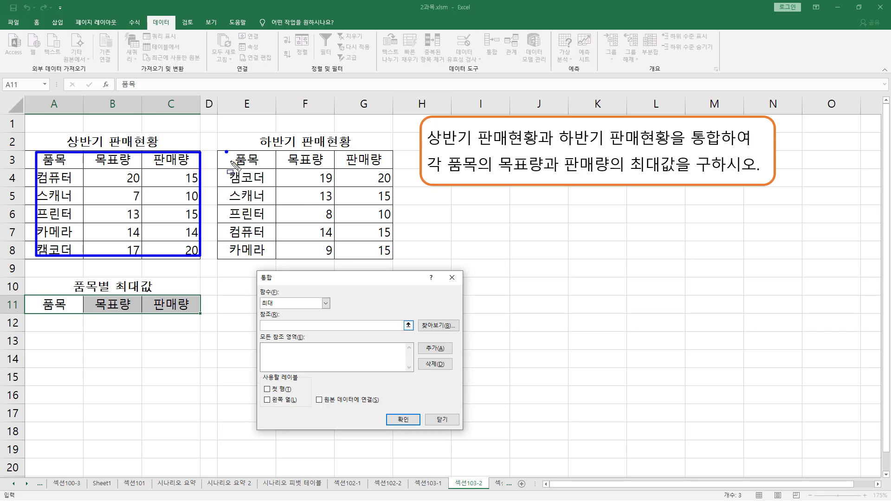
{"action": "left_click_drag", "start_coordinate": [229, 156], "coordinate": [394, 258]}
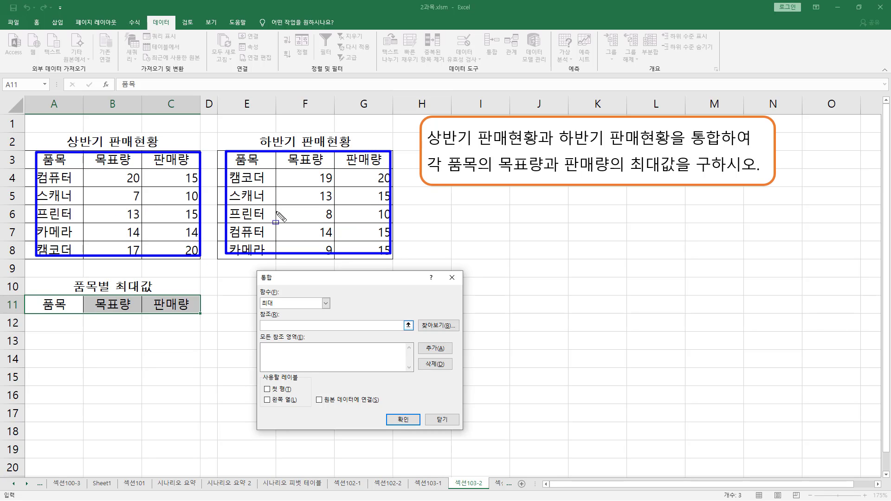
{"action": "key", "text": "Escape"}
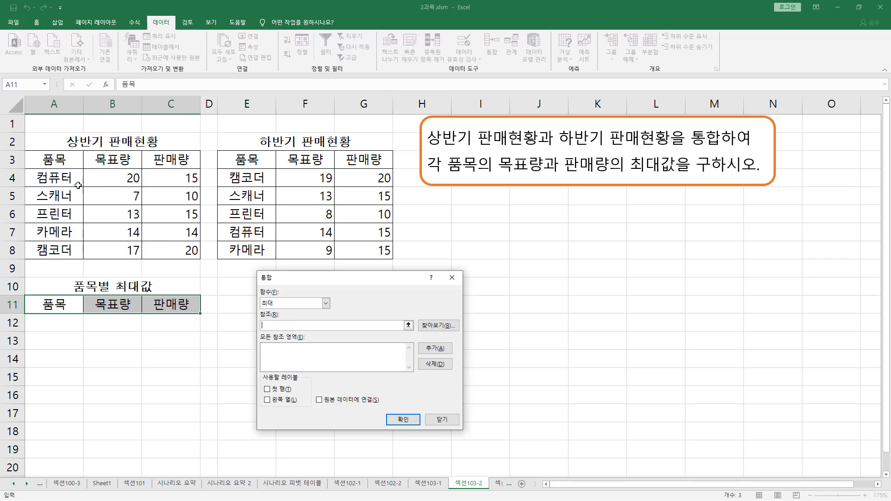
{"action": "left_click", "coordinate": [59, 160]}
{"action": "left_click_drag", "start_coordinate": [48, 161], "coordinate": [201, 261]}
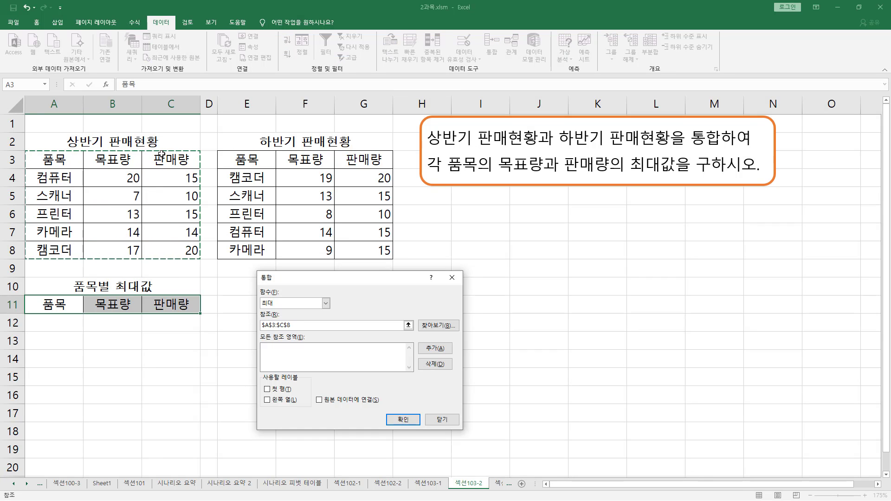
{"action": "left_click", "coordinate": [435, 348]}
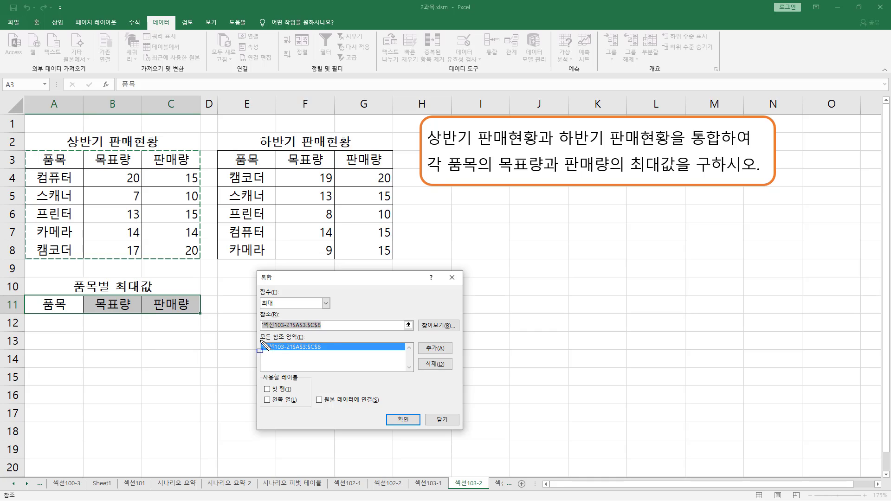
{"action": "left_click_drag", "start_coordinate": [260, 341], "coordinate": [326, 353]}
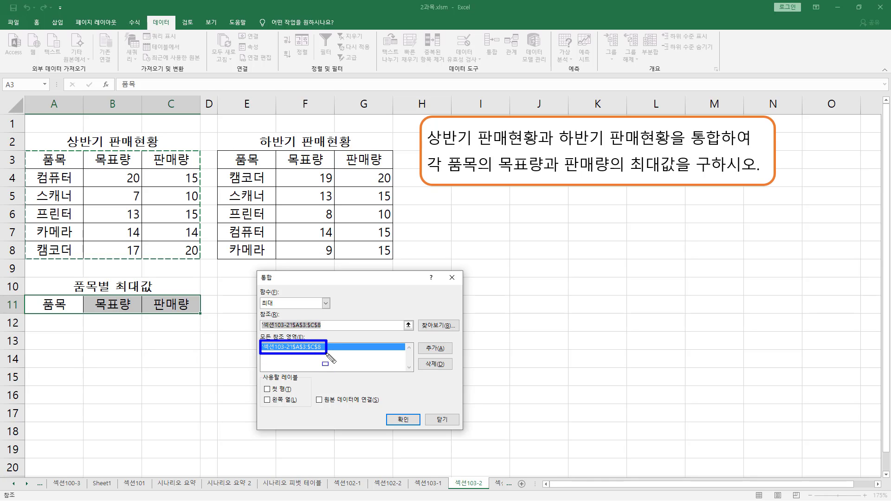
{"action": "key", "text": "Escape"}
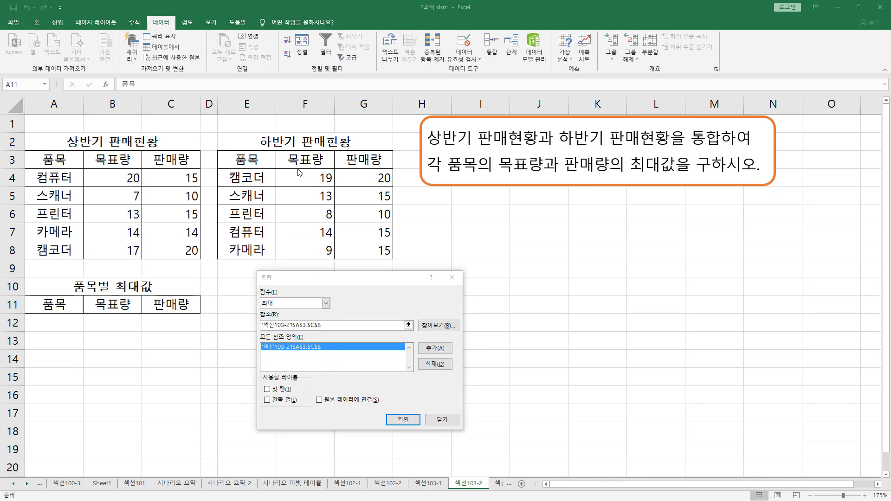
Add the second-half sales table E3:G8, including its headers, as another consolidation reference
{"action": "left_click", "coordinate": [334, 324]}
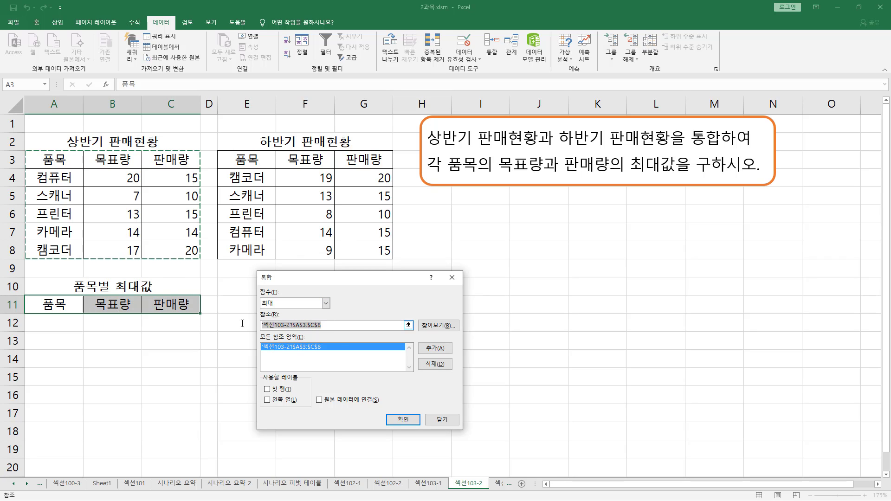
{"action": "left_click_drag", "start_coordinate": [246, 160], "coordinate": [368, 247]}
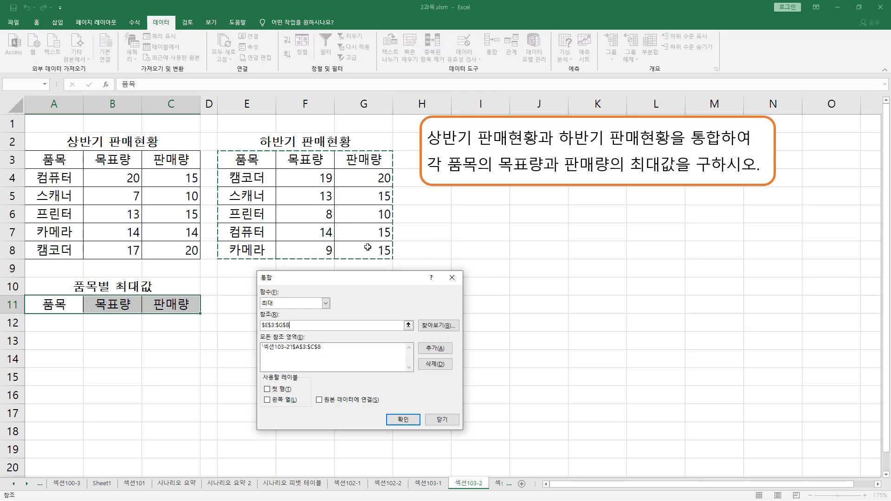
{"action": "left_click", "coordinate": [436, 353]}
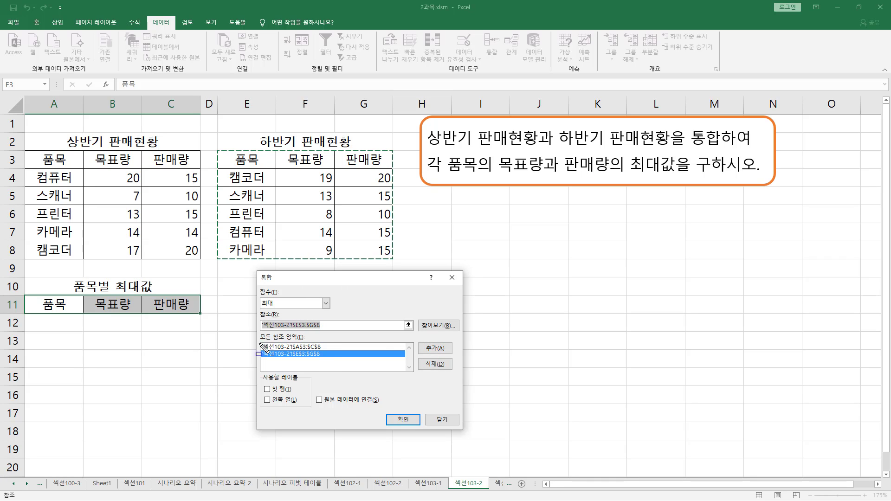
{"action": "left_click_drag", "start_coordinate": [260, 342], "coordinate": [327, 361]}
{"action": "mouse_move", "coordinate": [258, 284]}
{"action": "left_mouse_down"}
{"action": "mouse_move", "coordinate": [266, 304]}
{"action": "mouse_move", "coordinate": [288, 309]}
{"action": "left_mouse_up"}
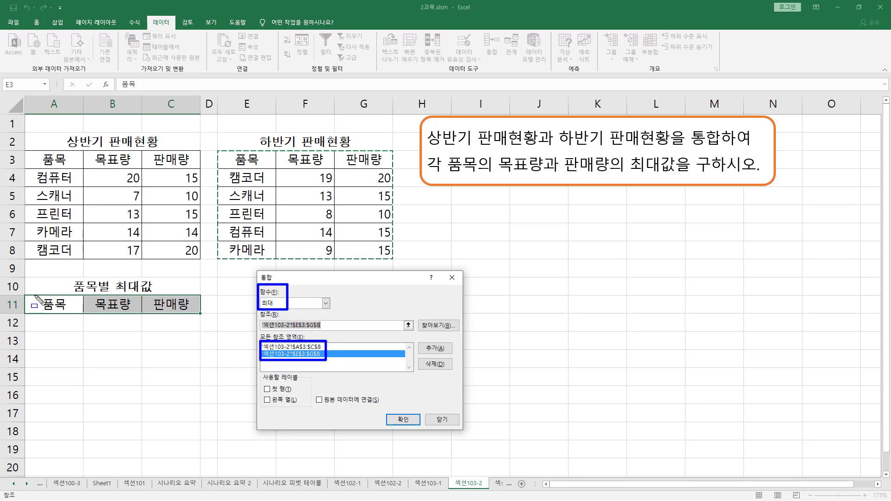
{"action": "mouse_move", "coordinate": [26, 297]}
{"action": "left_mouse_down"}
{"action": "mouse_move", "coordinate": [172, 321]}
{"action": "mouse_move", "coordinate": [200, 316]}
{"action": "left_mouse_up"}
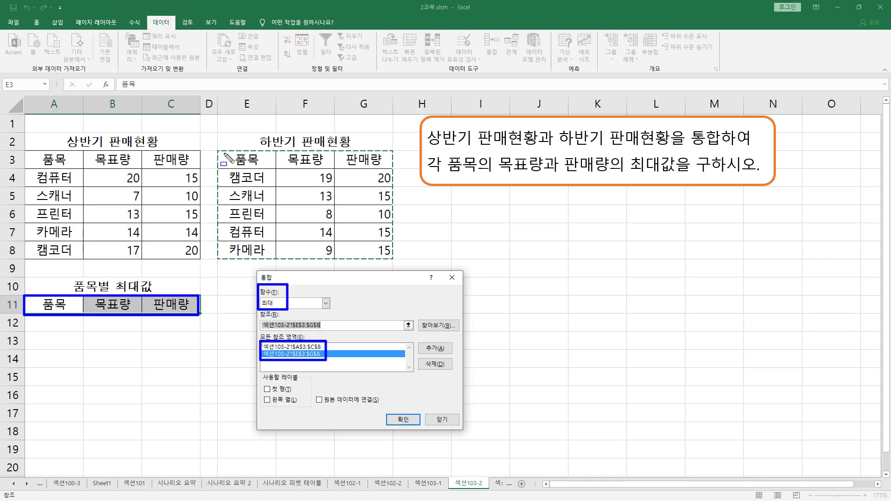
{"action": "left_click_drag", "start_coordinate": [222, 153], "coordinate": [396, 171]}
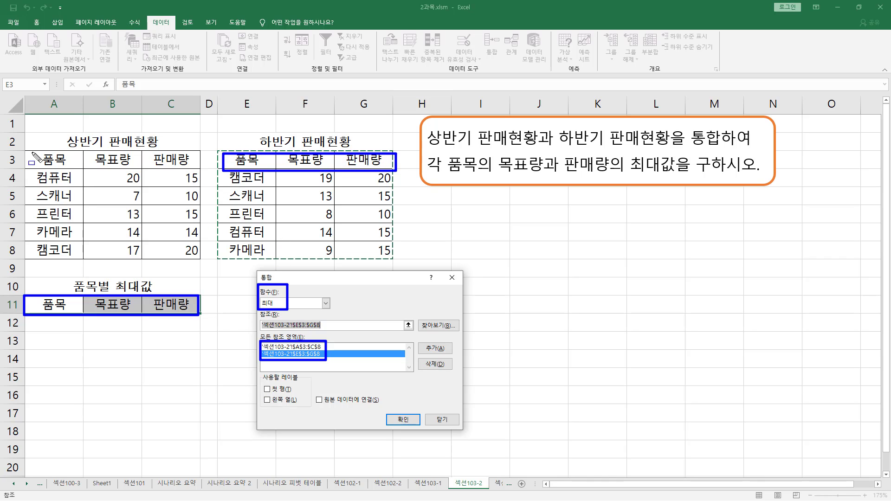
{"action": "left_click_drag", "start_coordinate": [31, 152], "coordinate": [192, 170]}
{"action": "key", "text": "Escape"}
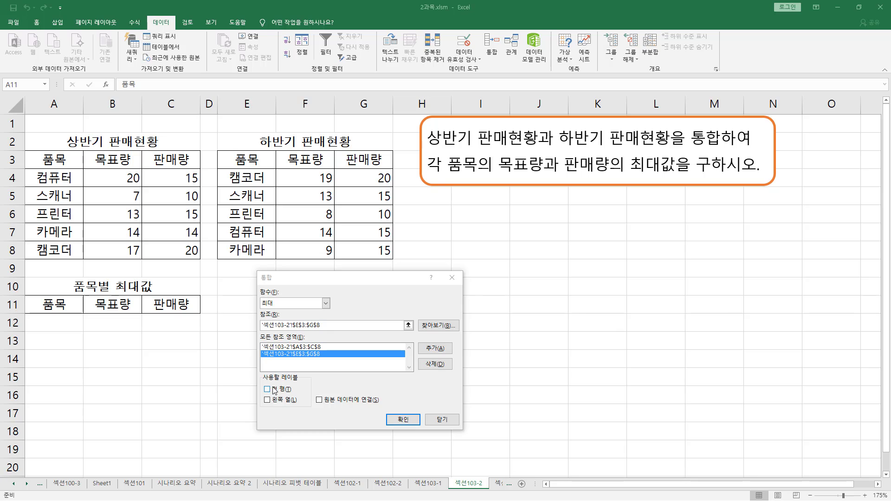
Enable the top row (첫 행) as labels for the consolidation
{"action": "left_click", "coordinate": [268, 390]}
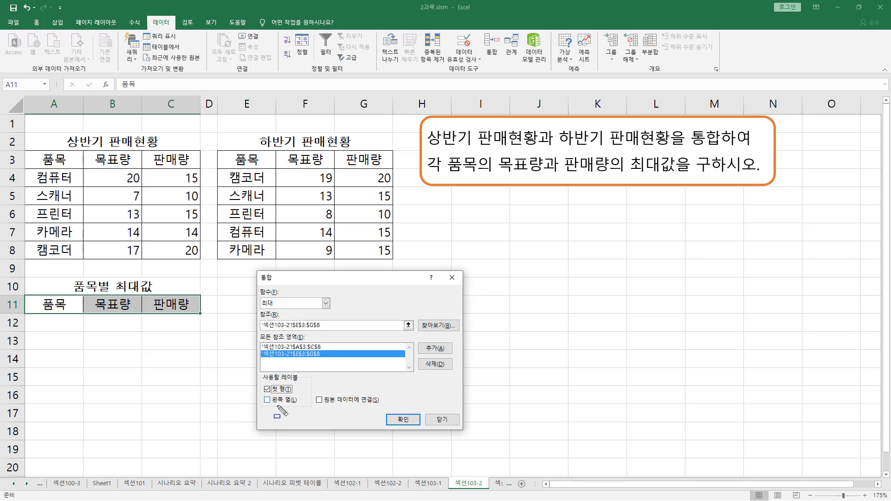
{"action": "left_click_drag", "start_coordinate": [272, 404], "coordinate": [288, 405]}
{"action": "left_click_drag", "start_coordinate": [33, 169], "coordinate": [79, 184]}
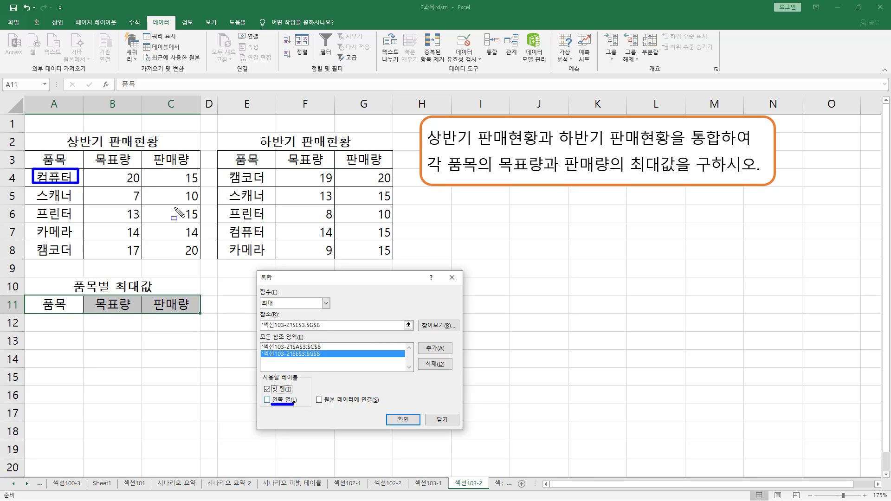
{"action": "left_click_drag", "start_coordinate": [228, 226], "coordinate": [271, 241]}
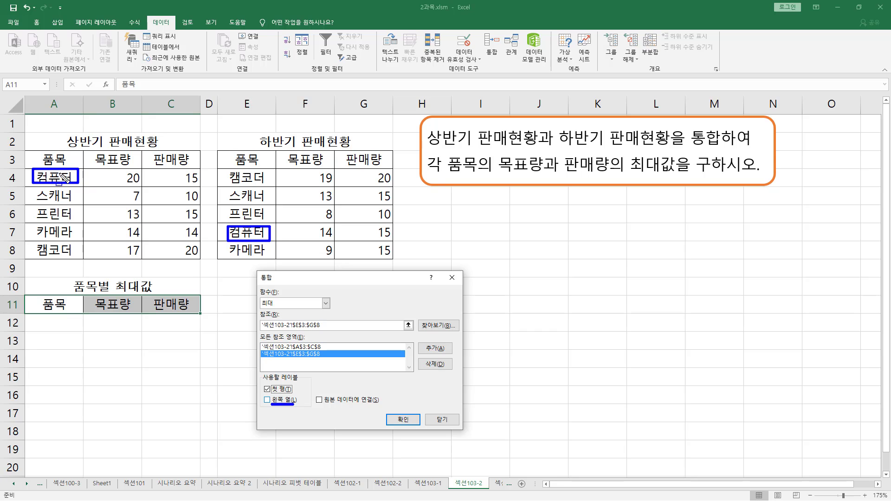
{"action": "left_click_drag", "start_coordinate": [37, 191], "coordinate": [79, 203]}
{"action": "left_click_drag", "start_coordinate": [230, 188], "coordinate": [268, 202]}
{"action": "left_click_drag", "start_coordinate": [40, 210], "coordinate": [84, 216]}
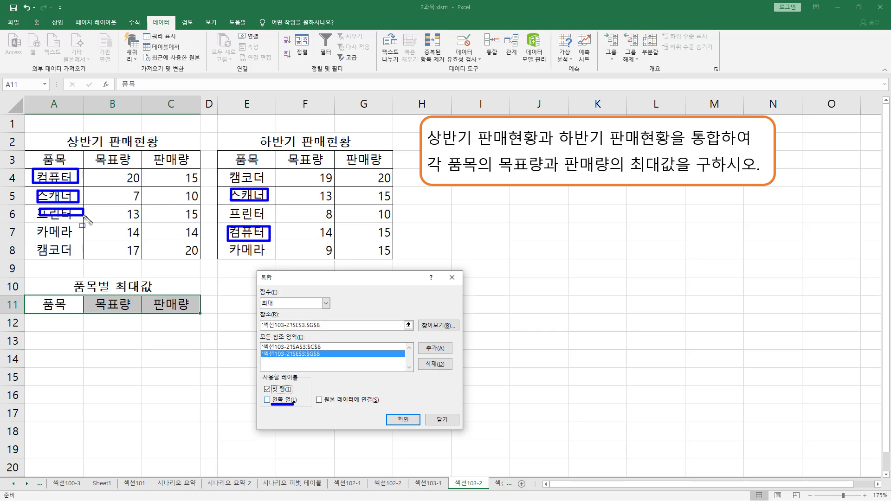
{"action": "left_click_drag", "start_coordinate": [229, 209], "coordinate": [264, 219]}
{"action": "left_click_drag", "start_coordinate": [34, 225], "coordinate": [77, 236]}
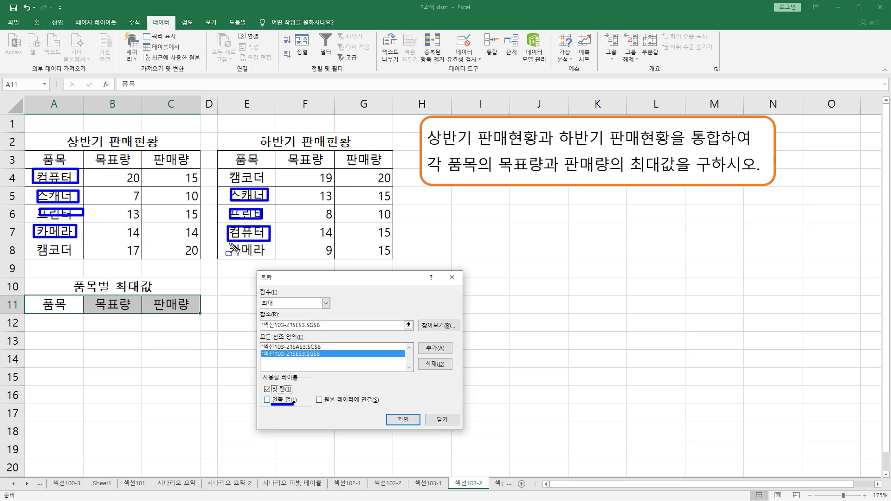
{"action": "mouse_move", "coordinate": [229, 243]}
{"action": "left_mouse_down"}
{"action": "mouse_move", "coordinate": [231, 258]}
{"action": "mouse_move", "coordinate": [269, 260]}
{"action": "mouse_move", "coordinate": [251, 257]}
{"action": "left_mouse_up"}
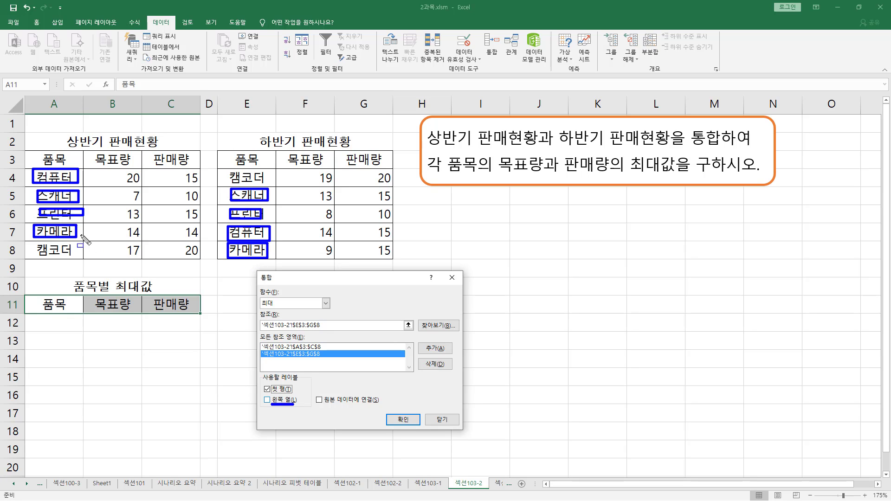
{"action": "left_click_drag", "start_coordinate": [36, 246], "coordinate": [63, 259]}
{"action": "left_click_drag", "start_coordinate": [229, 172], "coordinate": [230, 169]}
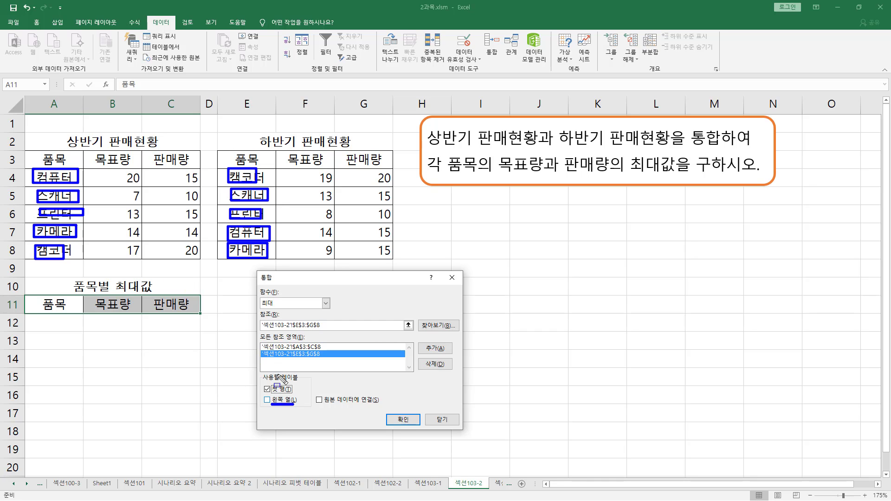
{"action": "key", "text": "Escape"}
Enable the left column (왼쪽 열) as labels for the consolidation
{"action": "left_click", "coordinate": [268, 400]}
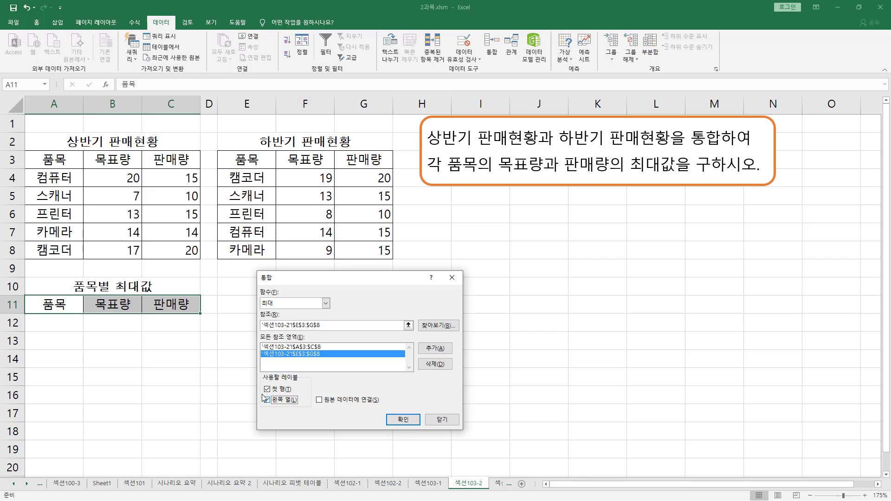
{"action": "key", "text": "ctrl+2"}
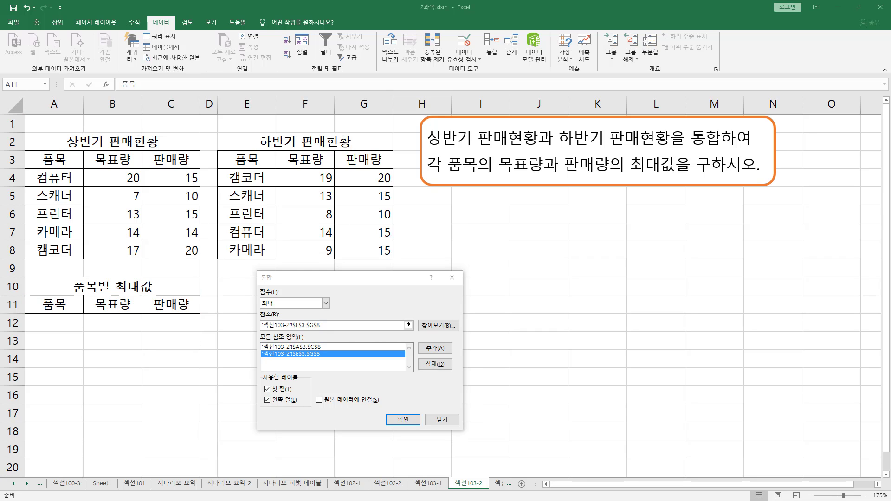
{"action": "mouse_move", "coordinate": [262, 345]}
{"action": "left_mouse_down"}
{"action": "mouse_move", "coordinate": [276, 358]}
{"action": "mouse_move", "coordinate": [335, 366]}
{"action": "mouse_move", "coordinate": [320, 357]}
{"action": "left_mouse_up"}
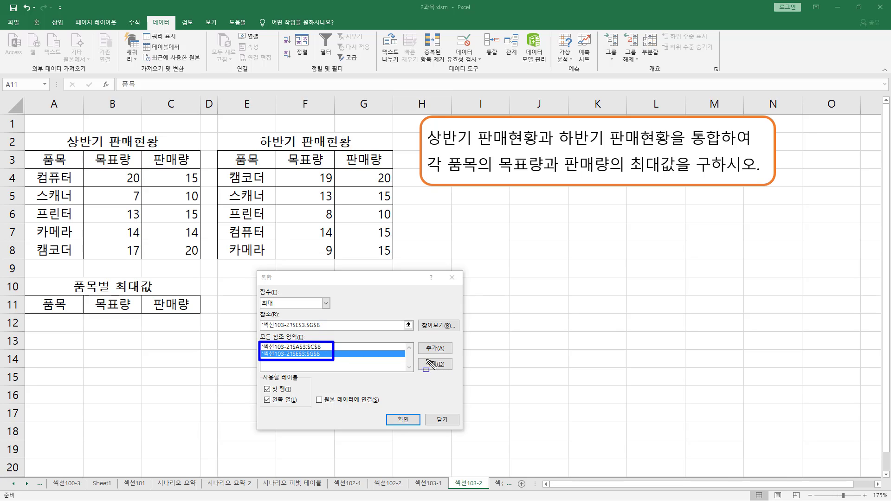
{"action": "mouse_move", "coordinate": [418, 357]}
{"action": "left_mouse_down"}
{"action": "mouse_move", "coordinate": [457, 378]}
{"action": "mouse_move", "coordinate": [451, 371]}
{"action": "left_mouse_up"}
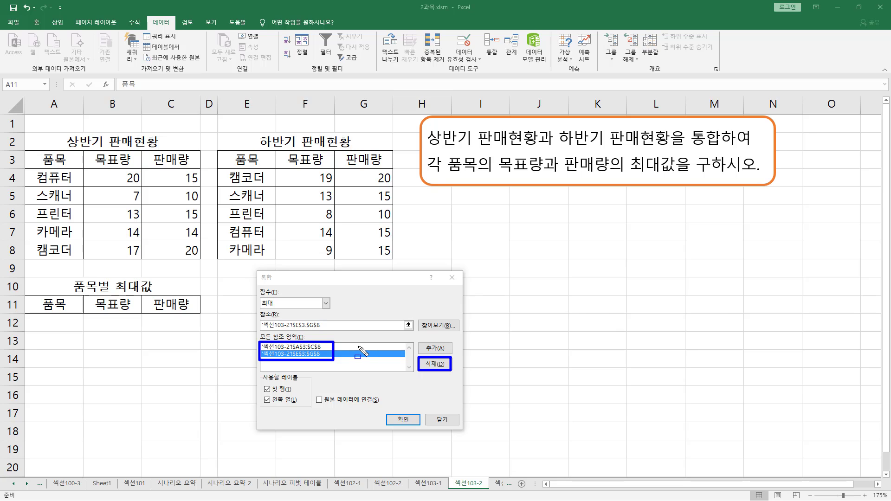
{"action": "left_click_drag", "start_coordinate": [312, 395], "coordinate": [383, 407]}
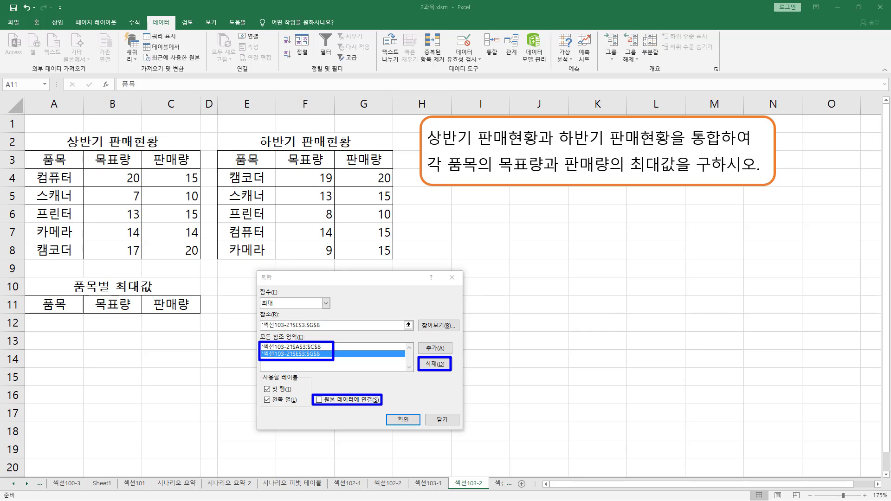
Run the consolidation with the configured references and labels to fill the item maximum table beneath A11:C11
{"action": "left_click", "coordinate": [404, 420]}
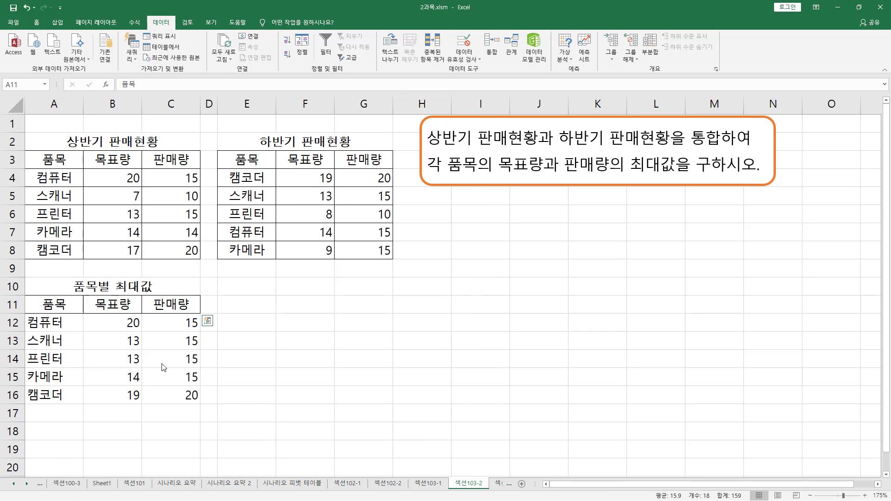
{"action": "mouse_move", "coordinate": [24, 293]}
{"action": "left_mouse_down"}
{"action": "mouse_move", "coordinate": [221, 394]}
{"action": "mouse_move", "coordinate": [201, 407]}
{"action": "left_mouse_up"}
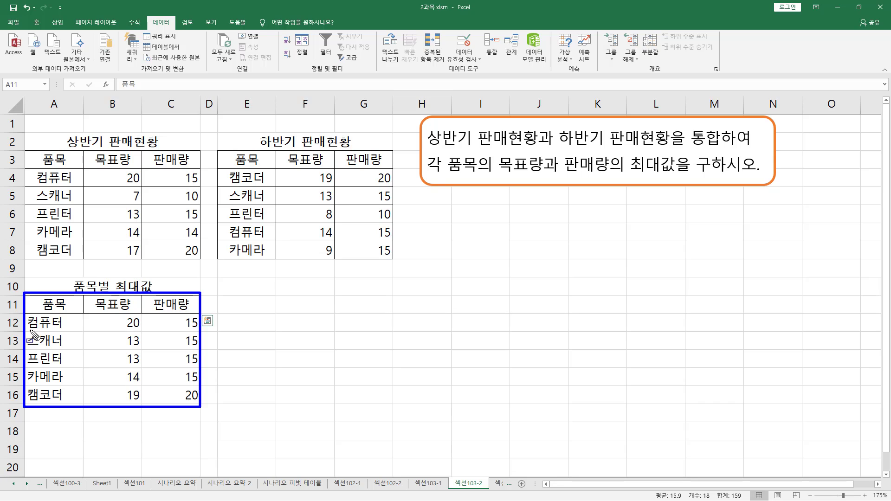
{"action": "left_click_drag", "start_coordinate": [29, 331], "coordinate": [202, 330]}
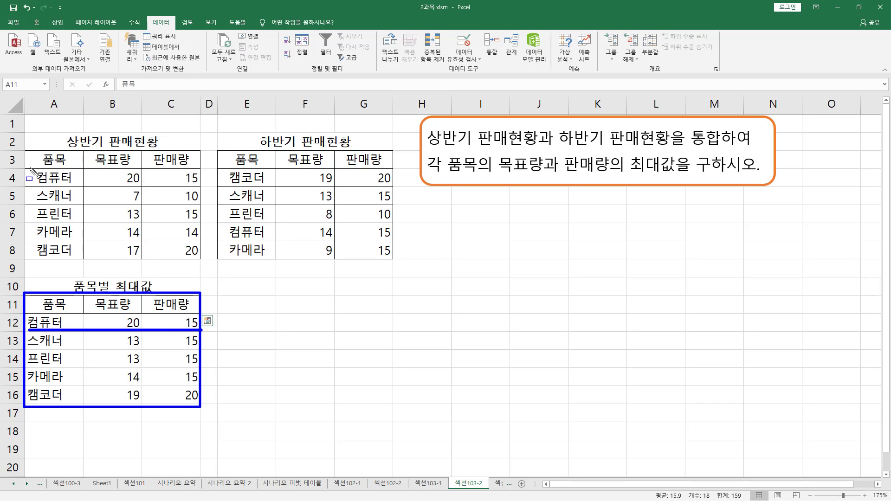
{"action": "mouse_move", "coordinate": [31, 169]}
{"action": "left_mouse_down"}
{"action": "mouse_move", "coordinate": [186, 196]}
{"action": "mouse_move", "coordinate": [203, 186]}
{"action": "left_mouse_up"}
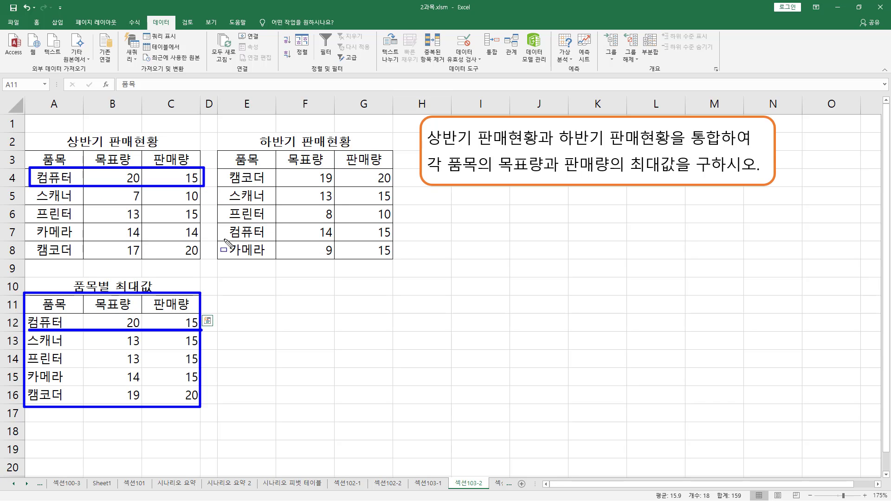
{"action": "mouse_move", "coordinate": [224, 240]}
{"action": "left_mouse_down"}
{"action": "mouse_move", "coordinate": [374, 243]}
{"action": "mouse_move", "coordinate": [397, 222]}
{"action": "left_mouse_up"}
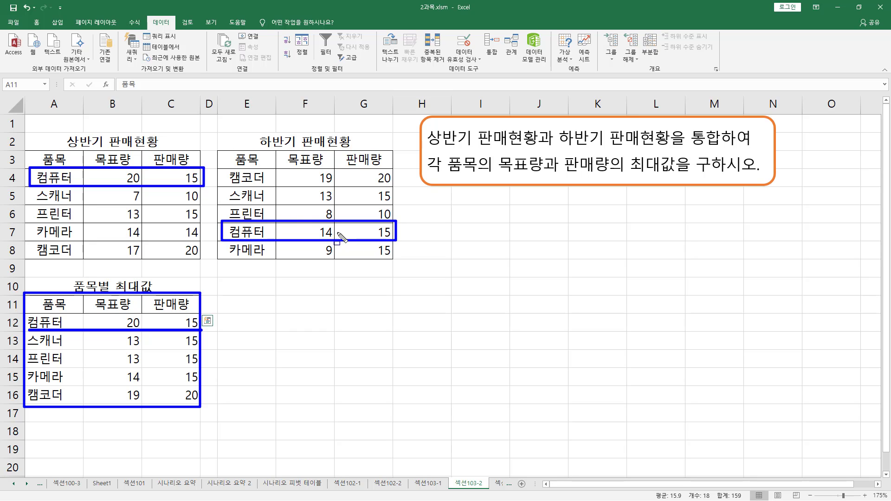
{"action": "left_click_drag", "start_coordinate": [119, 169], "coordinate": [142, 187]}
{"action": "left_click_drag", "start_coordinate": [315, 222], "coordinate": [330, 238]}
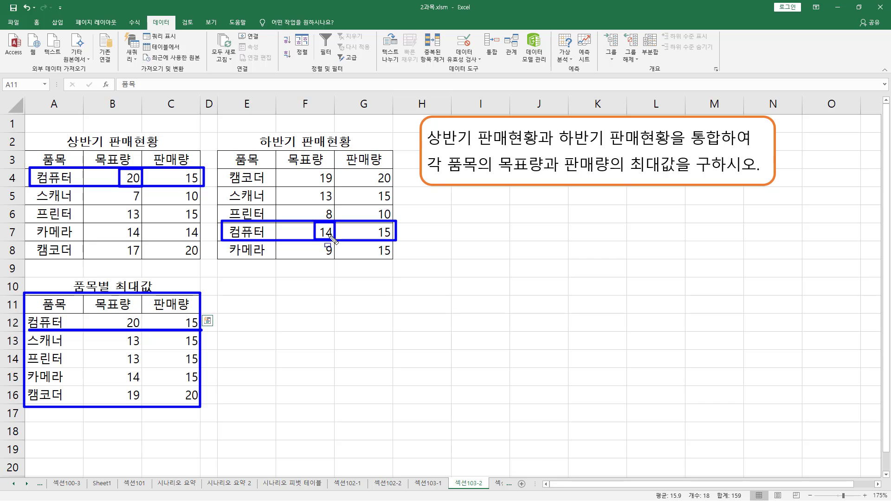
{"action": "left_click_drag", "start_coordinate": [627, 152], "coordinate": [678, 179]}
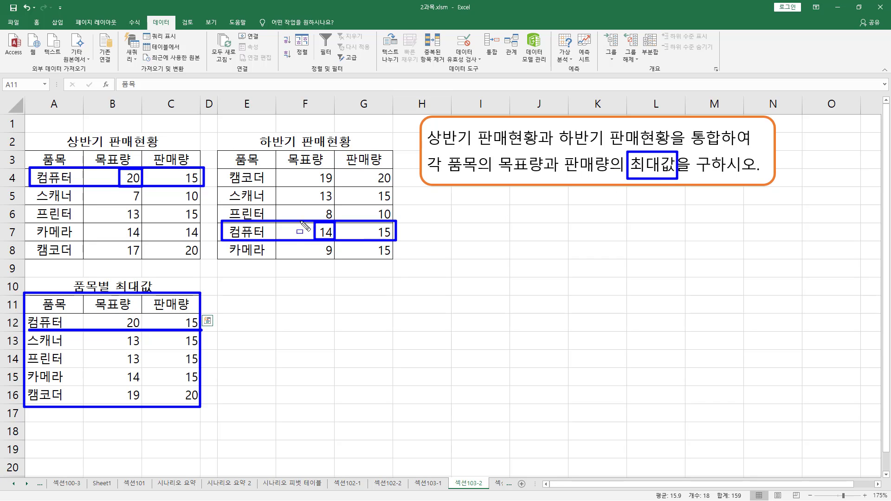
{"action": "left_click_drag", "start_coordinate": [123, 313], "coordinate": [140, 330]}
{"action": "left_click_drag", "start_coordinate": [183, 169], "coordinate": [202, 186]}
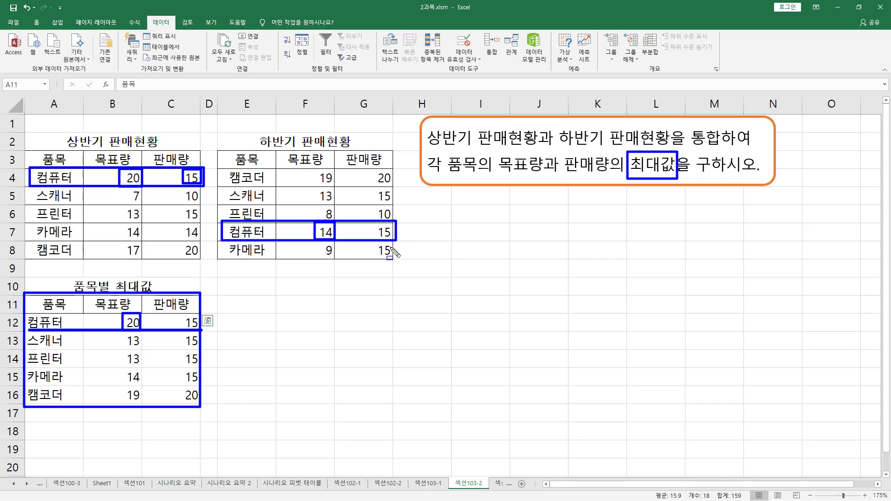
{"action": "left_click_drag", "start_coordinate": [374, 223], "coordinate": [395, 240]}
{"action": "left_click_drag", "start_coordinate": [182, 314], "coordinate": [201, 330]}
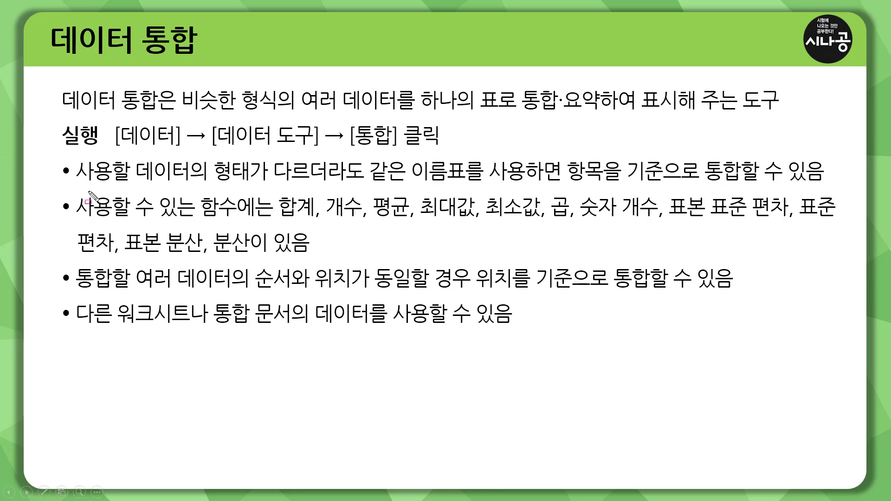
{"action": "left_click_drag", "start_coordinate": [76, 184], "coordinate": [391, 184]}
{"action": "mouse_move", "coordinate": [365, 156]}
{"action": "left_mouse_down"}
{"action": "mouse_move", "coordinate": [392, 191]}
{"action": "mouse_move", "coordinate": [538, 190]}
{"action": "left_mouse_up"}
{"action": "left_click_drag", "start_coordinate": [370, 184], "coordinate": [533, 184]}
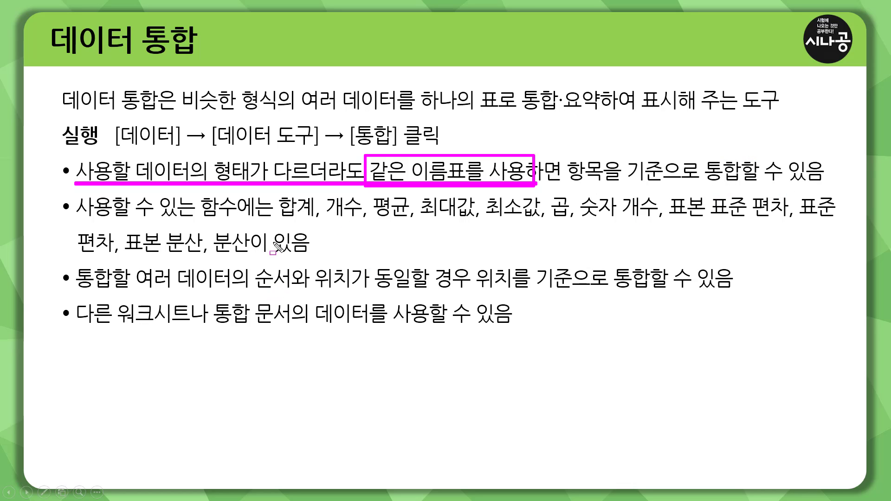
{"action": "left_click_drag", "start_coordinate": [273, 194], "coordinate": [832, 222]}
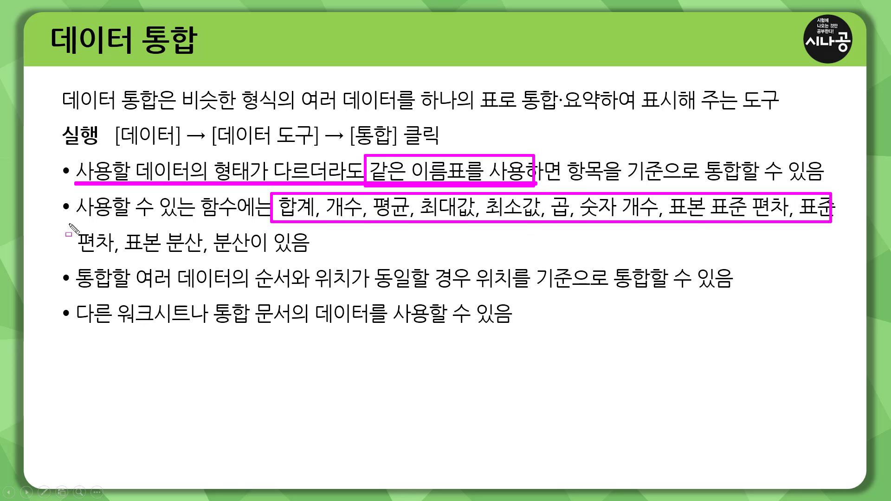